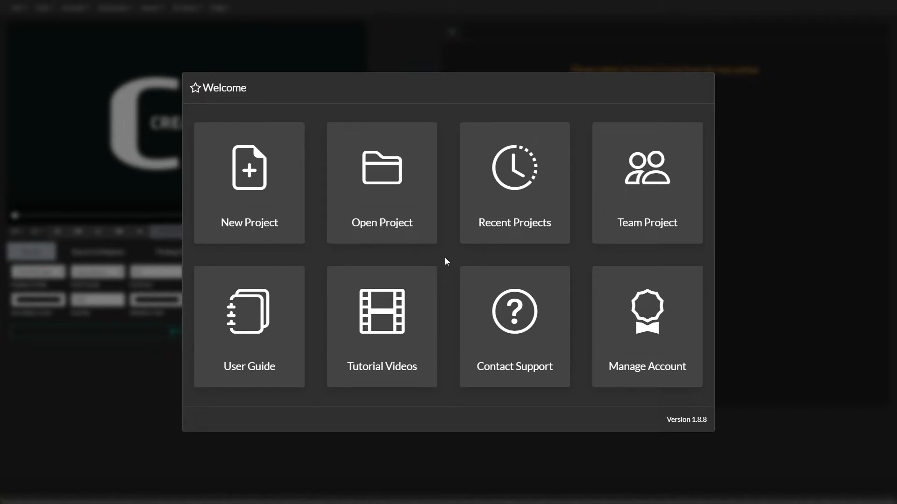
# Create a project named "My First Project" with the local video JFKennedy_speech_01.mp4 from the Videos folder as its media
pyautogui.click(263, 203)
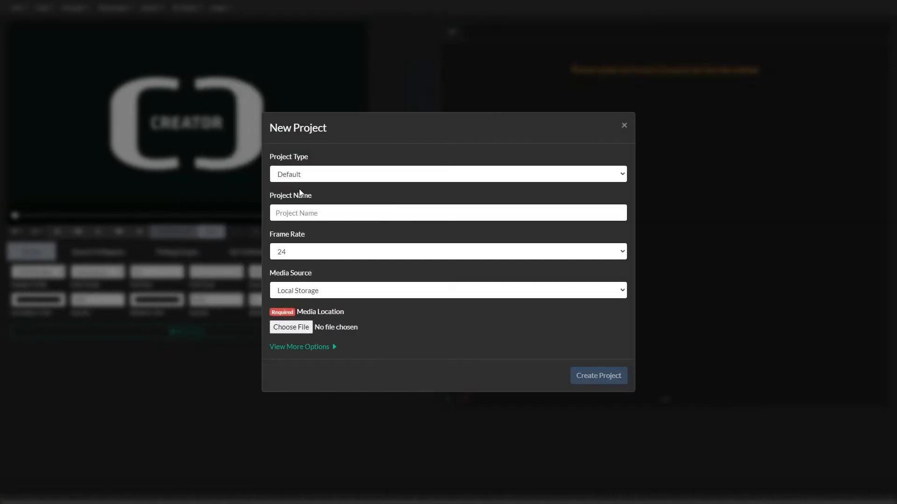
pyautogui.click(322, 212)
pyautogui.write('My First Project')
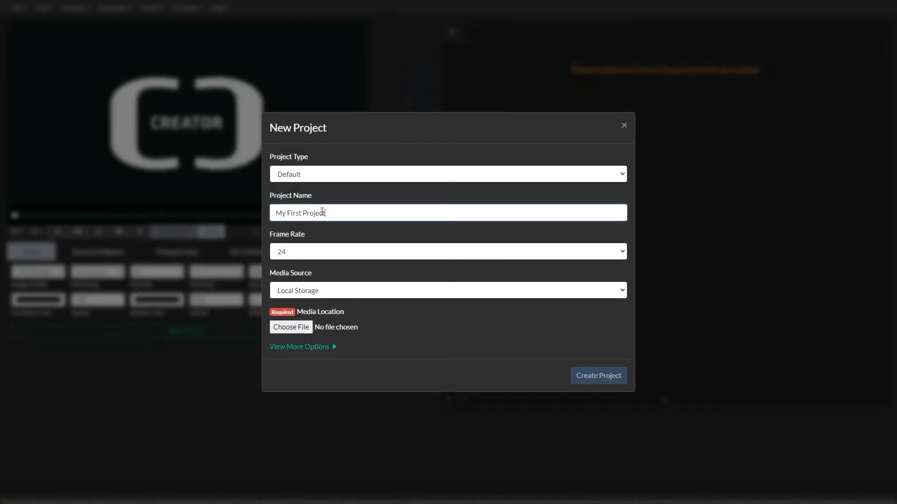
pyautogui.click(297, 330)
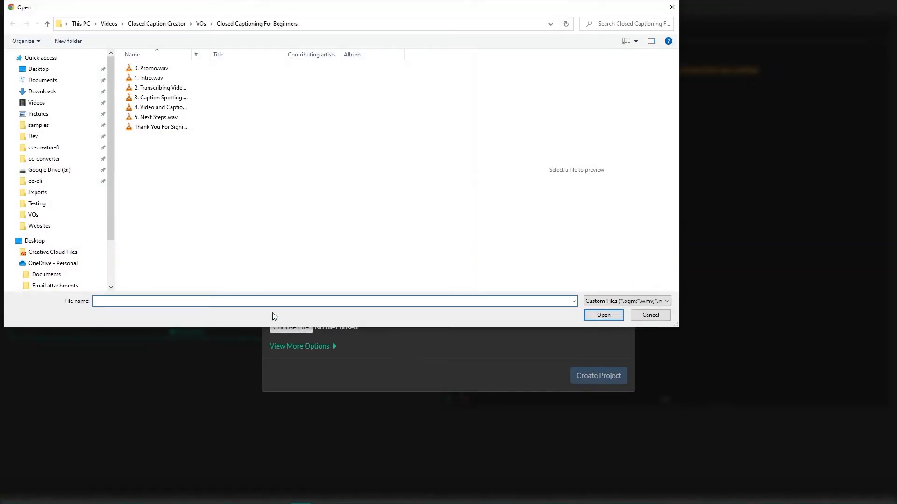
pyautogui.click(37, 102)
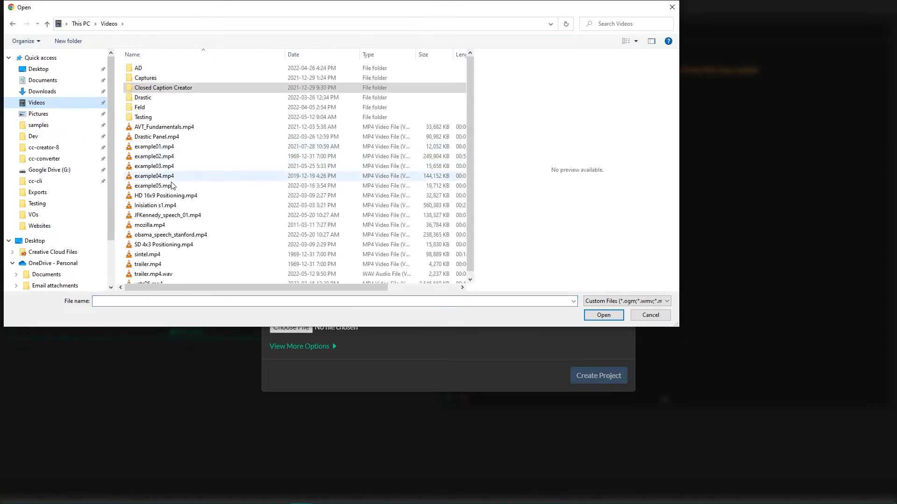
pyautogui.click(181, 209)
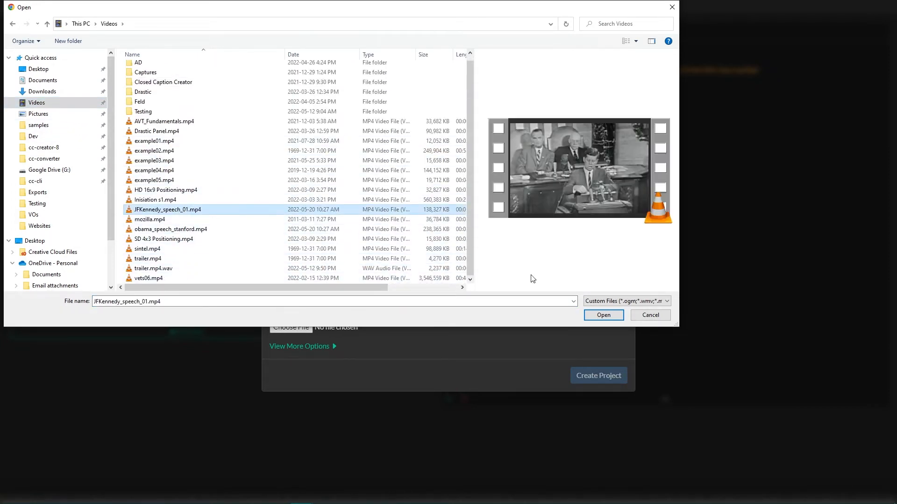
pyautogui.click(603, 314)
pyautogui.click(603, 374)
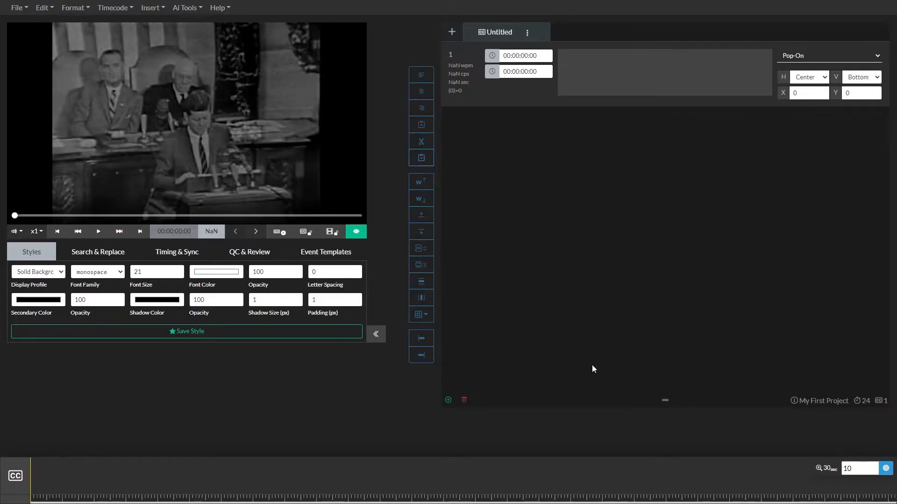
# Submit an automatic transcription job for the video with Voicegain as provider and English - Global as source language
pyautogui.click(186, 9)
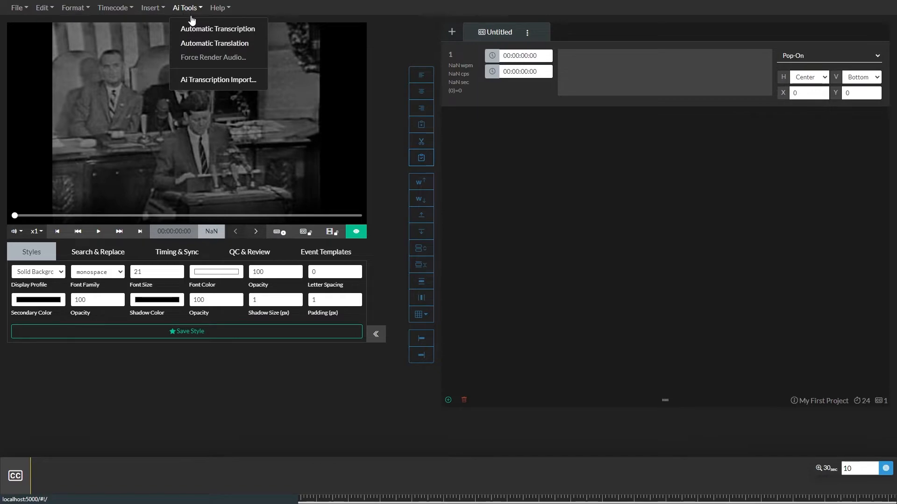
pyautogui.click(198, 27)
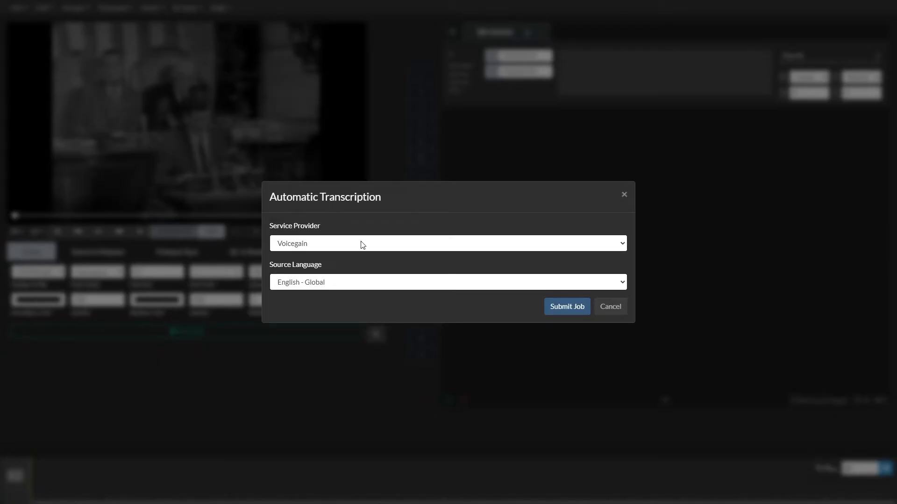
pyautogui.click(394, 282)
pyautogui.click(395, 299)
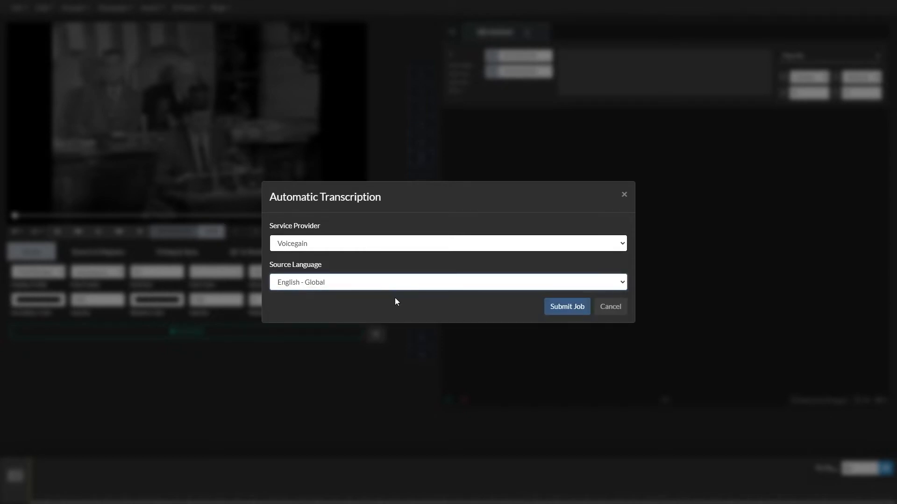
pyautogui.click(553, 308)
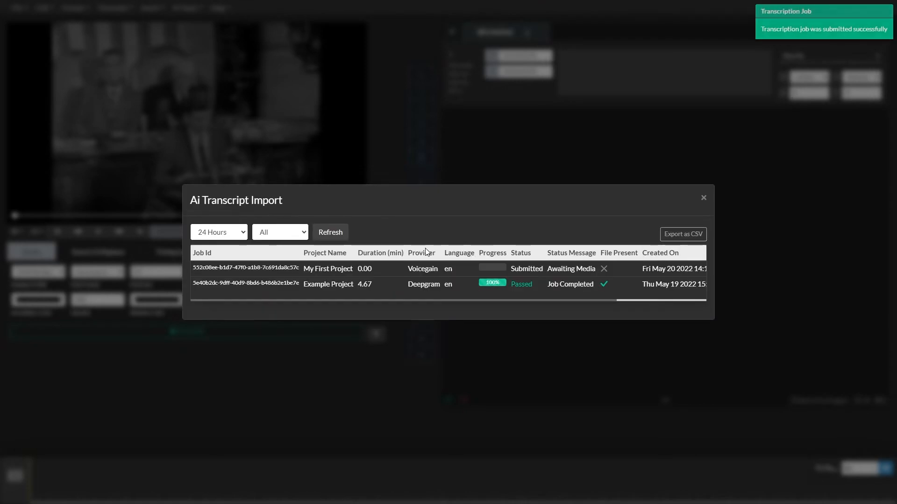
# Import the finished My First Project transcription job as subtitles and play part of the video to check them
pyautogui.click(332, 233)
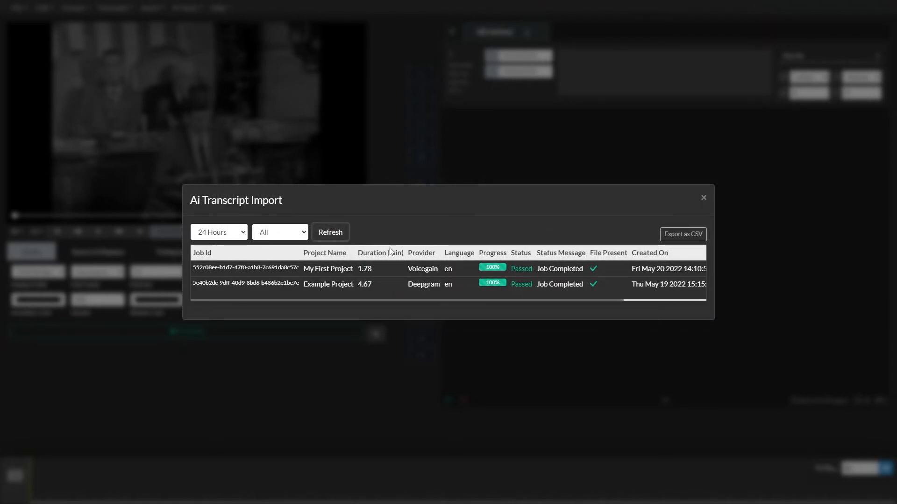
pyautogui.click(399, 265)
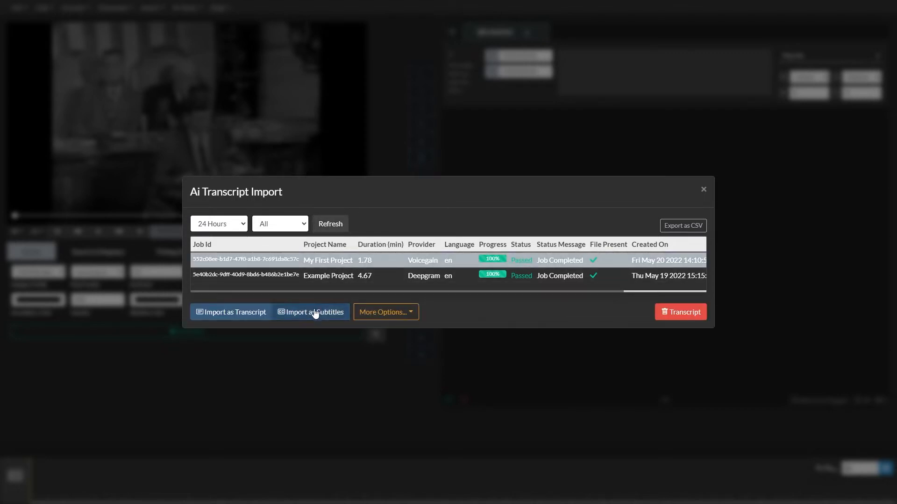
pyautogui.click(315, 312)
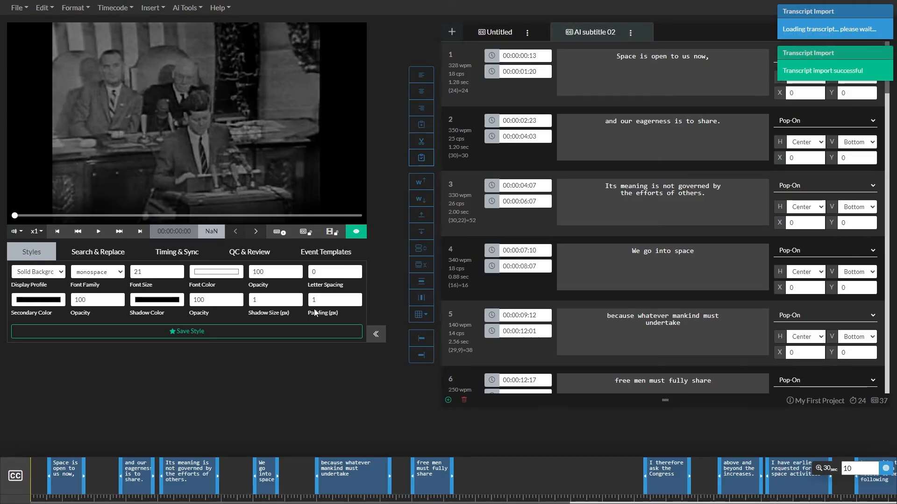
pyautogui.click(97, 232)
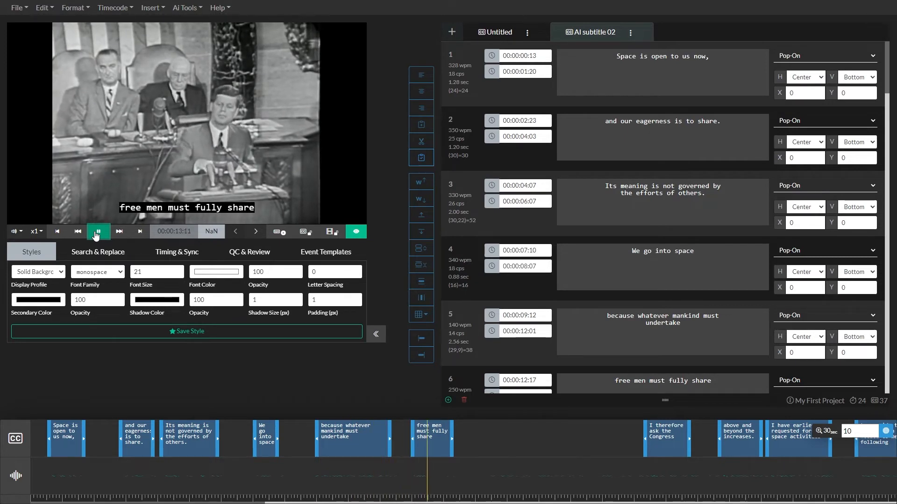
pyautogui.click(96, 235)
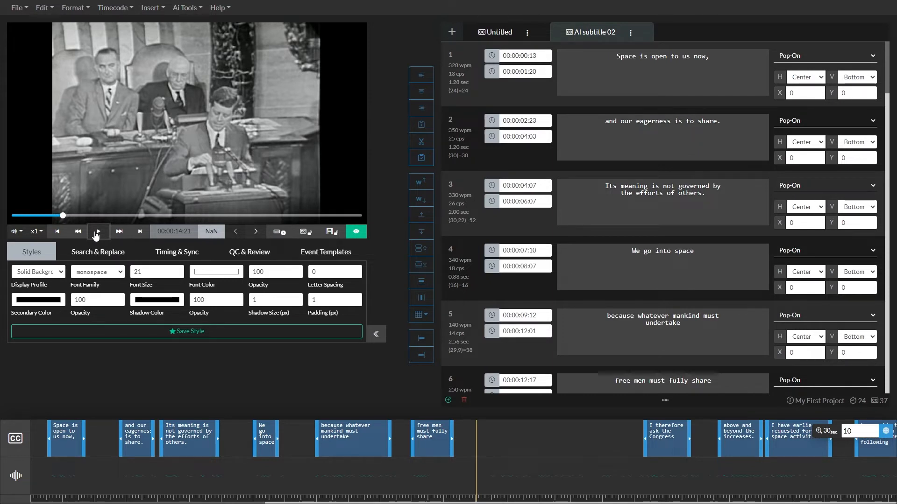
# In the Untitled track, assign minus as the Reverse 3 Second shortcut and review the shortcuts for Toggle Playback and Insert Event
pyautogui.click(490, 38)
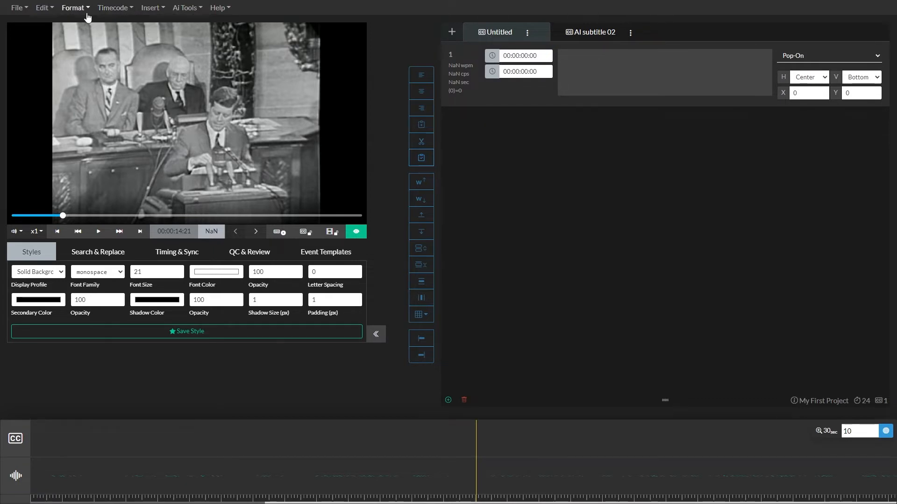
pyautogui.click(52, 10)
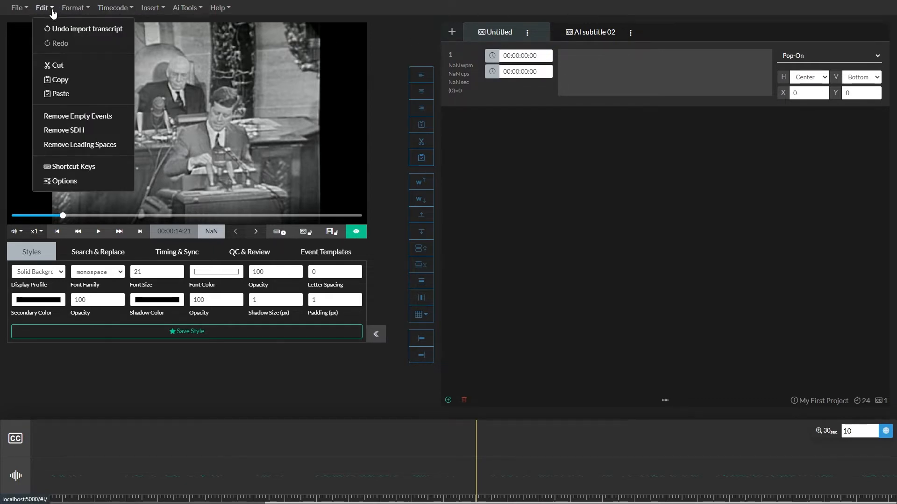
pyautogui.click(68, 166)
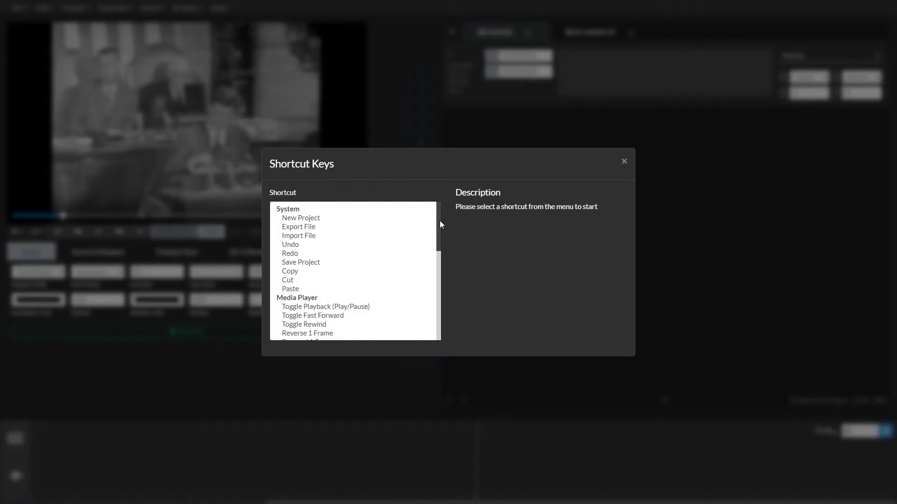
pyautogui.moveTo(439, 220); pyautogui.dragTo(444, 245)
pyautogui.click(360, 238)
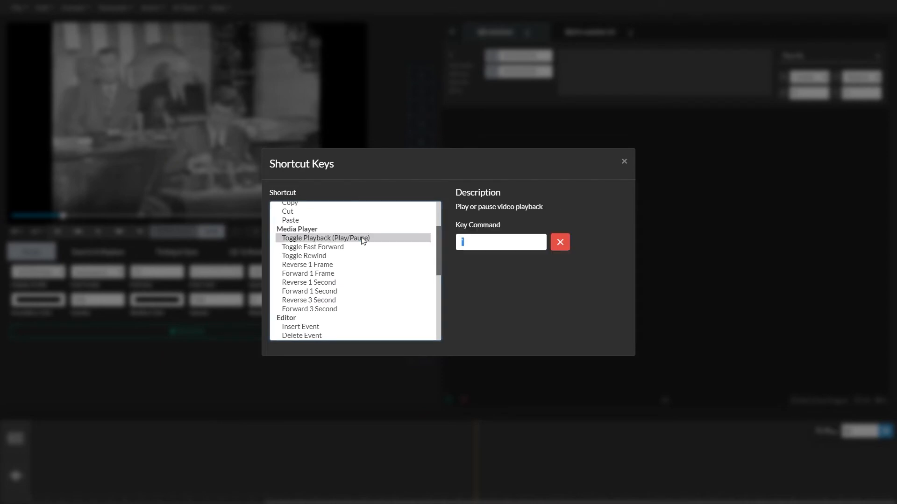
pyautogui.click(319, 301)
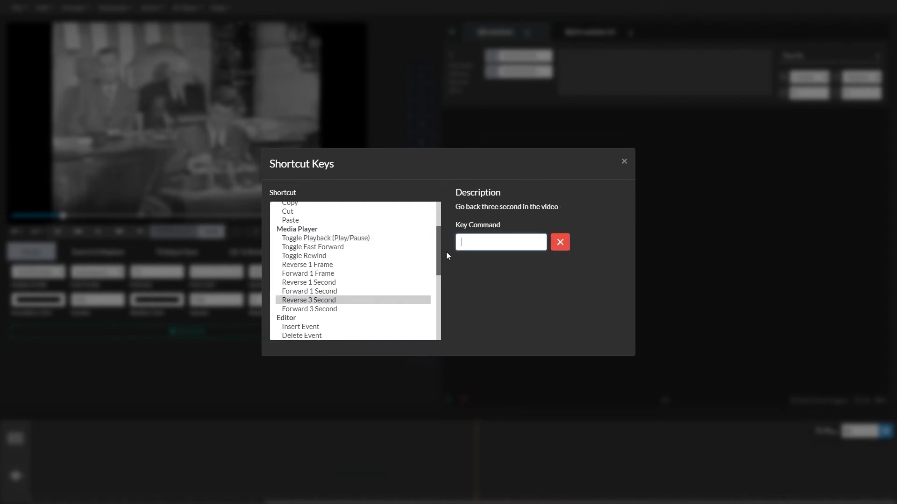
pyautogui.press('-')
pyautogui.click(307, 328)
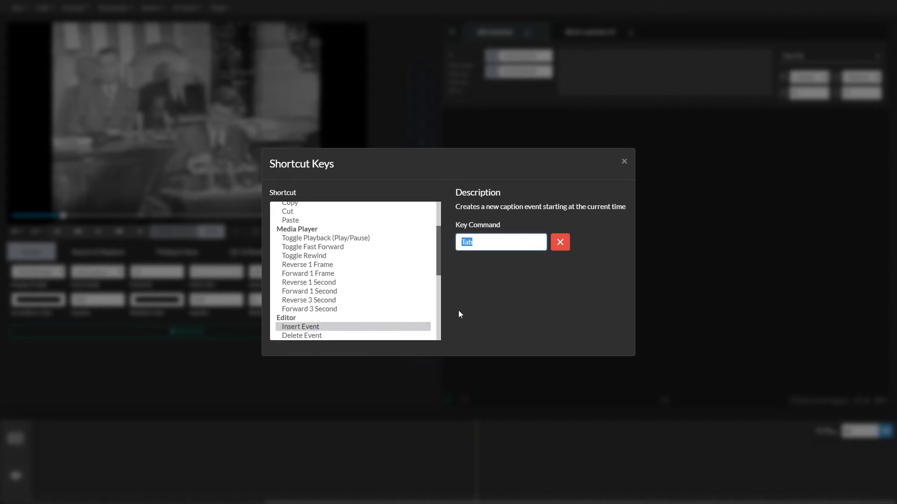
pyautogui.click(624, 161)
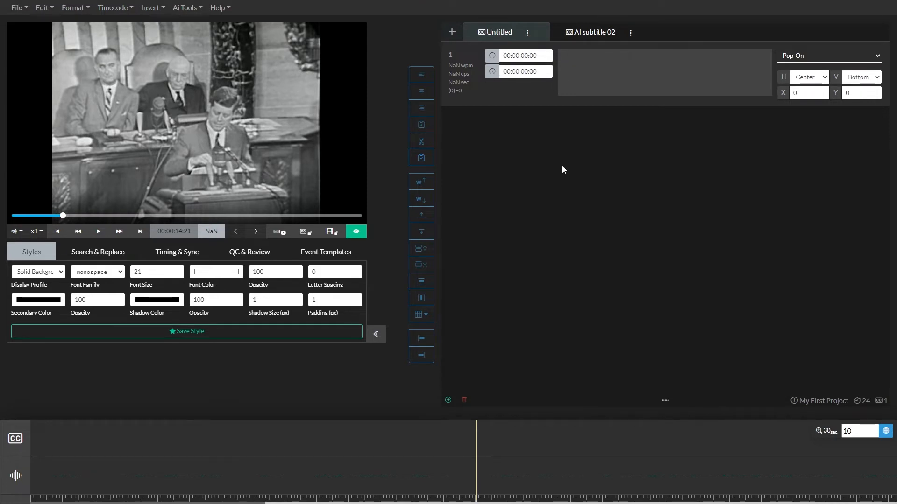
pyautogui.click(42, 233)
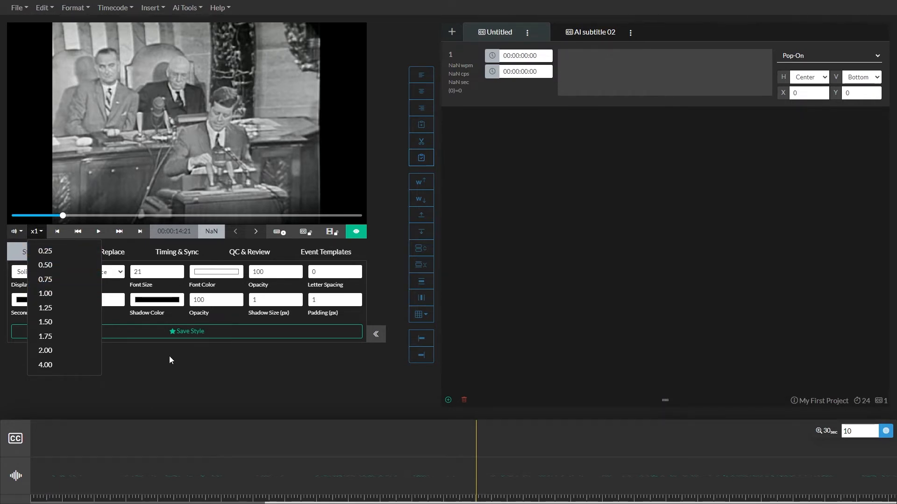
pyautogui.click(38, 233)
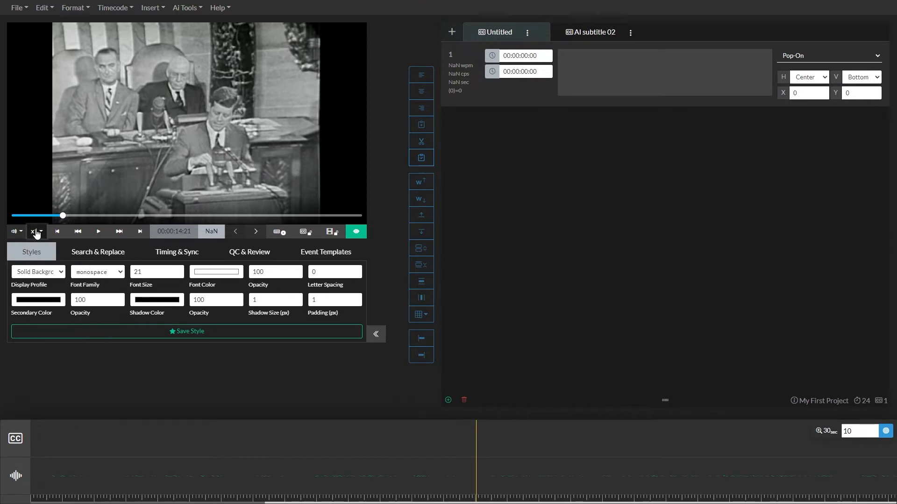
# Enable automatic pausing while typing and play the video from the beginning
pyautogui.click(280, 232)
pyautogui.click(56, 232)
pyautogui.press('Tab')
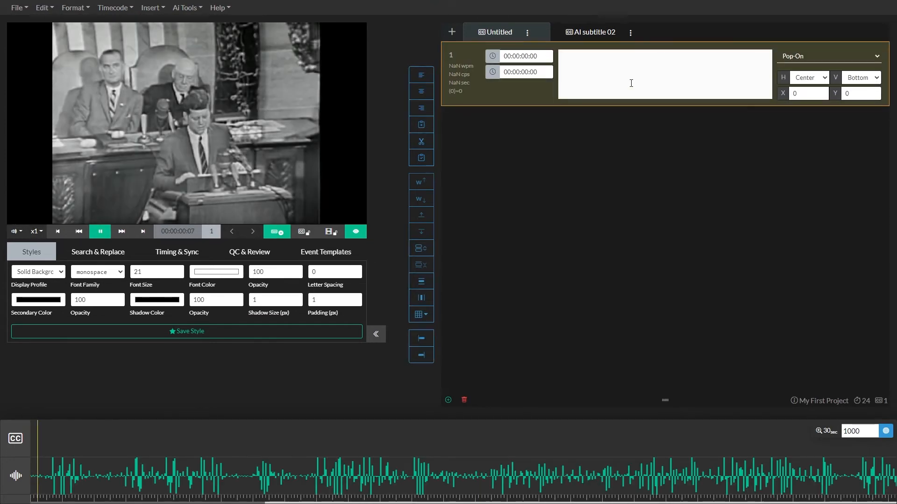
# Transcribe "Space is open to us now" into the first caption event and insert a second event
pyautogui.write('Space i')
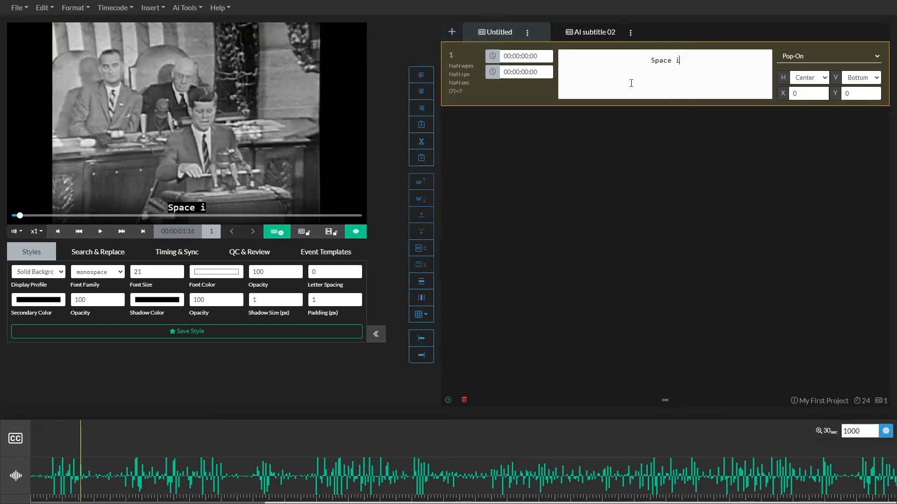
pyautogui.write('s open to us now')
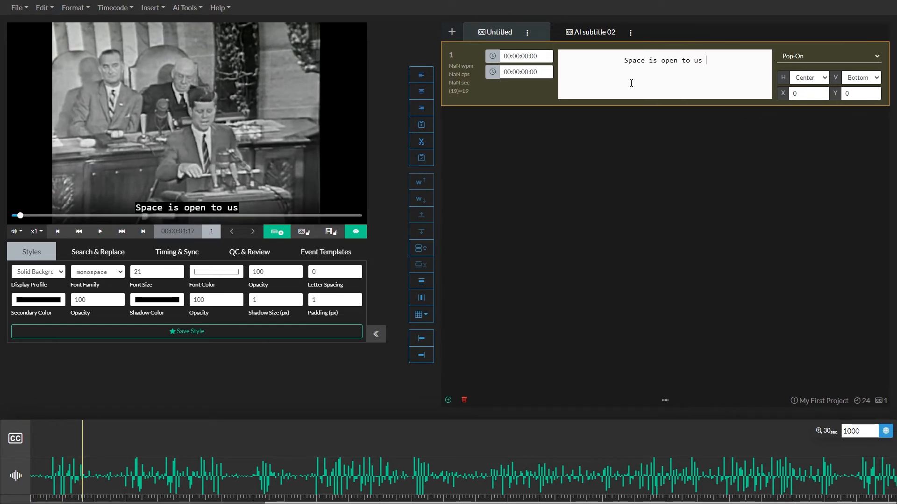
pyautogui.press('Tab')
pyautogui.hotkey('ctrl', 'Return')
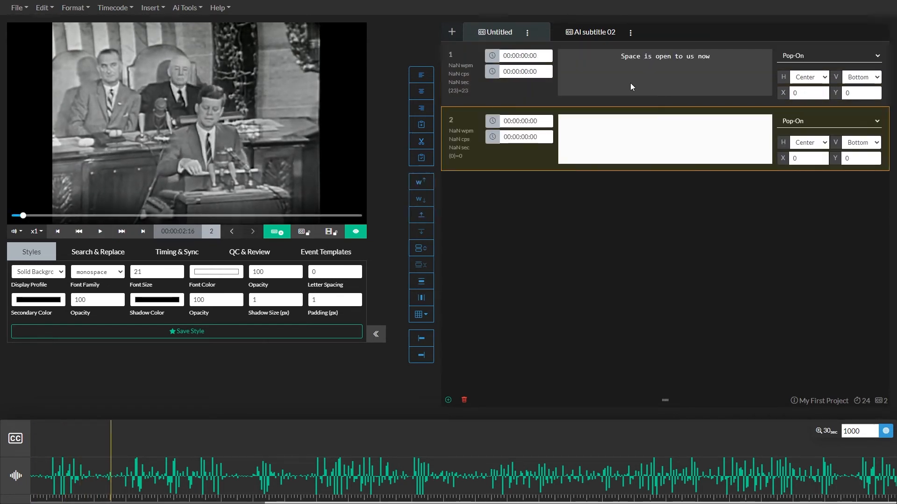
# Transcribe "and our eagerness to share it's meaning is not governed" on two lines as the second caption and "by the efforts of others." as the third
pyautogui.press('Tab')
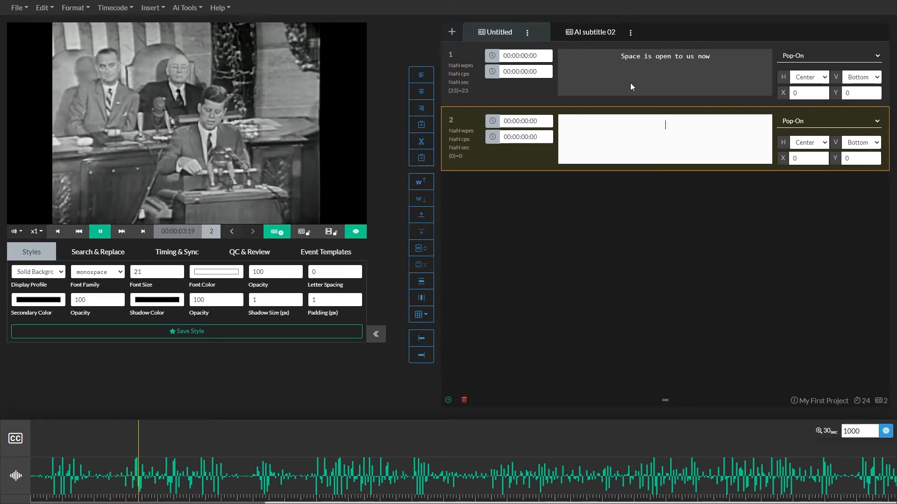
pyautogui.press('Tab')
pyautogui.write('and our eage')
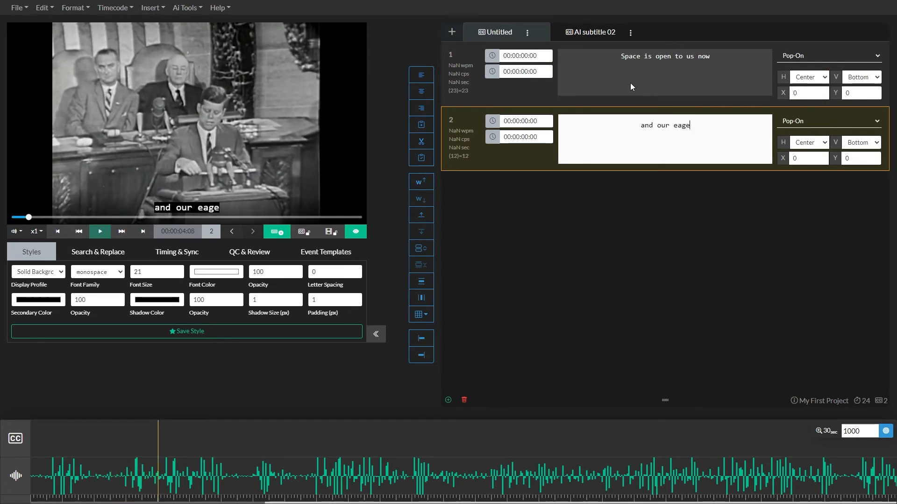
pyautogui.write('rness to share it')
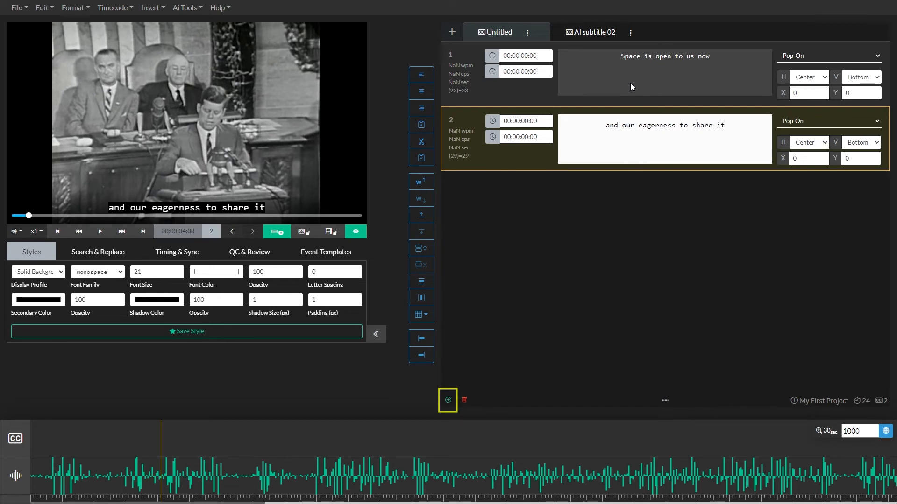
pyautogui.press('Tab')
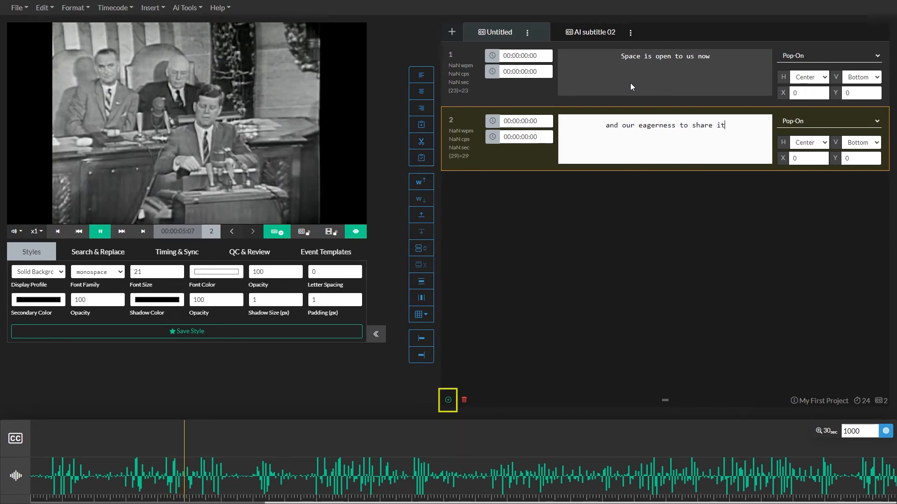
pyautogui.press('Tab')
pyautogui.write("'s")
pyautogui.press('Return')
pyautogui.write('meaning ')
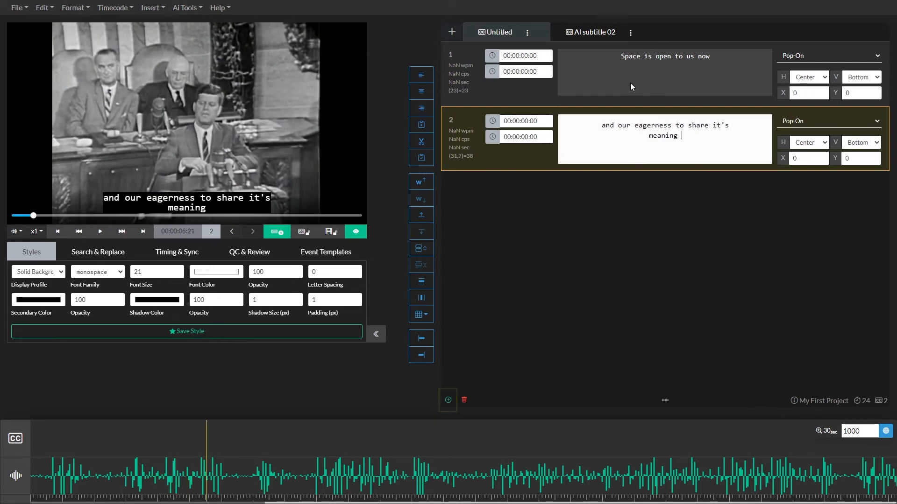
pyautogui.write('is not governed')
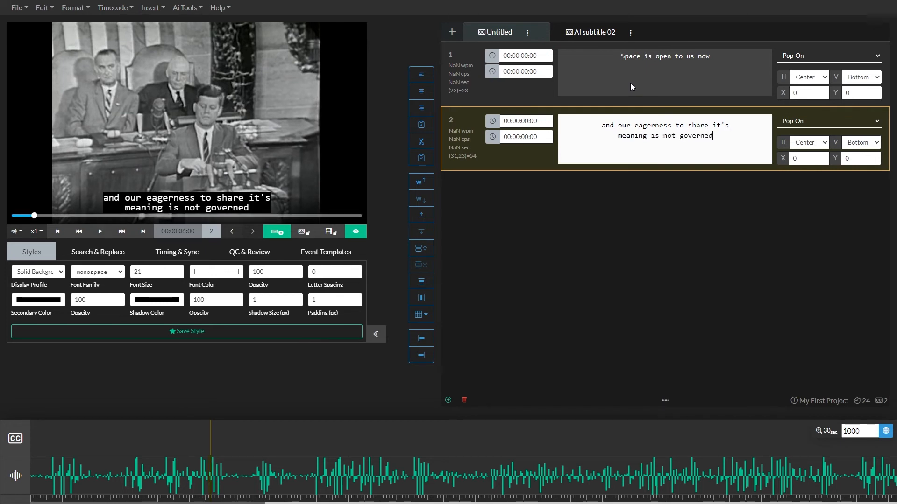
pyautogui.press('Tab')
pyautogui.hotkey('shift', 'Return')
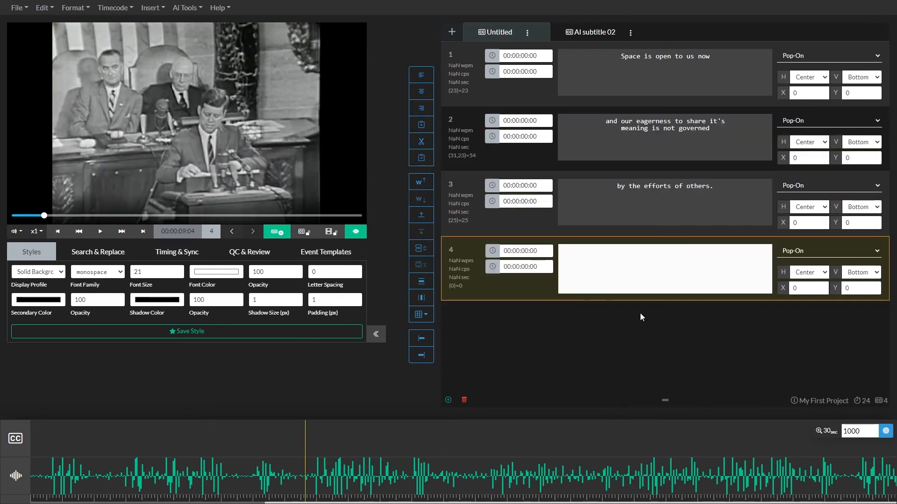
# Replay the last few seconds and transcribe captions 4 to 6: "We go into space because / whatever mankind must undertake", "freemen must fully share." and "[Applause]"
pyautogui.press('Tab')
pyautogui.hotkey('shift', 'Tab')
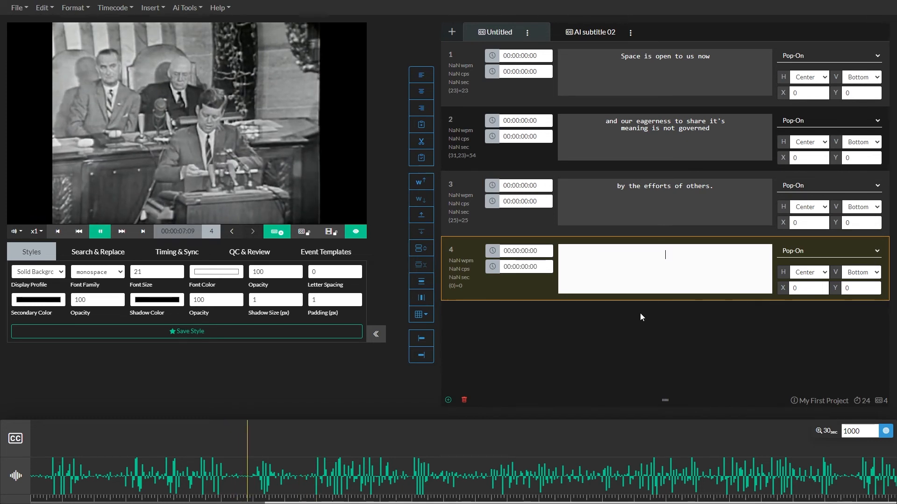
pyautogui.press('Tab')
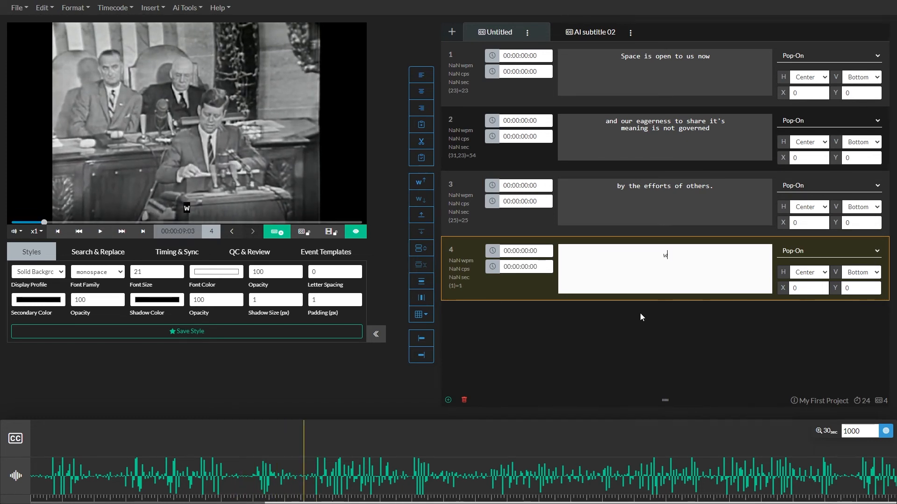
pyautogui.write('We go into space because')
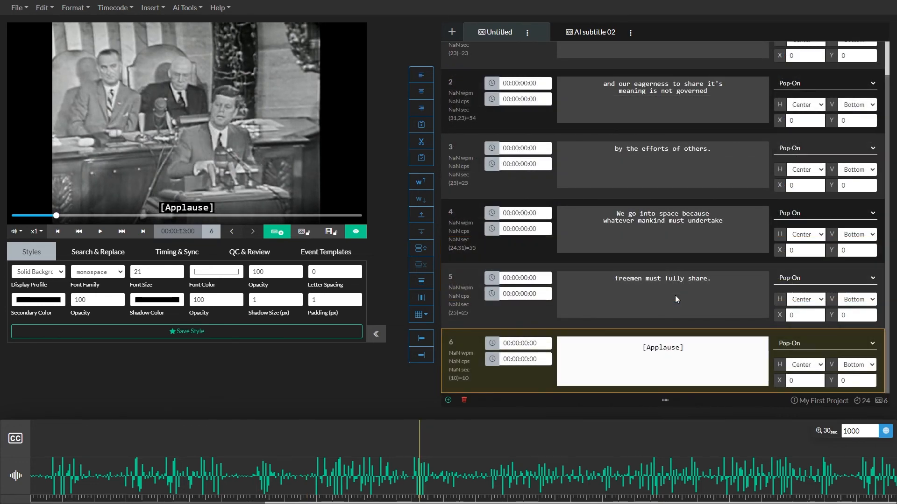
pyautogui.scroll(1, 676, 296)
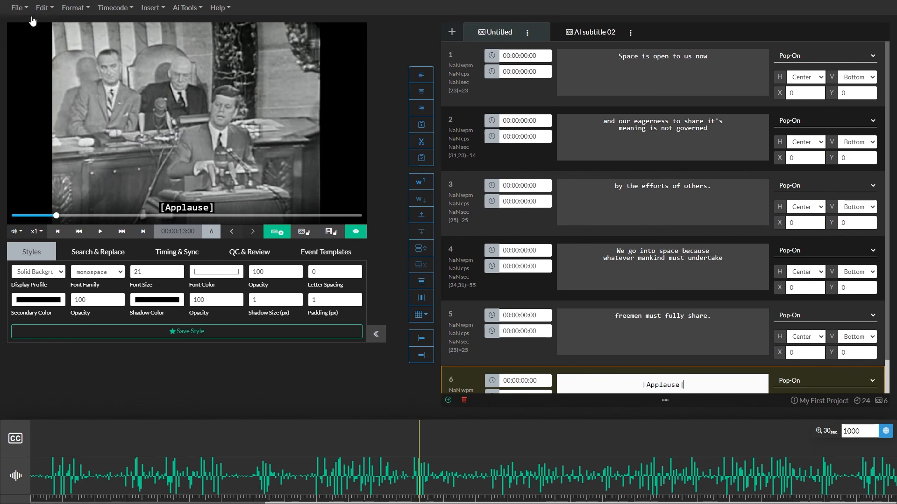
# Save the project in the Doing folder under the file name "Captioning For Beginners Part 1"
pyautogui.click(18, 7)
pyautogui.click(58, 94)
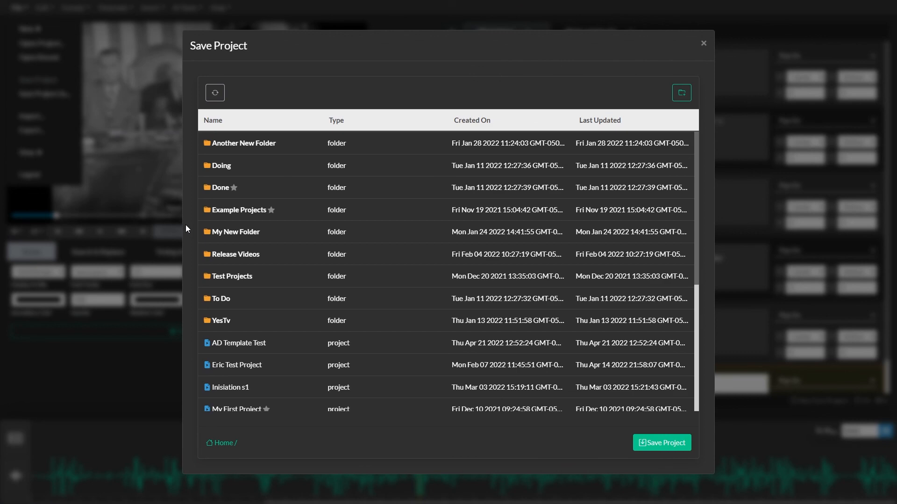
pyautogui.click(221, 166)
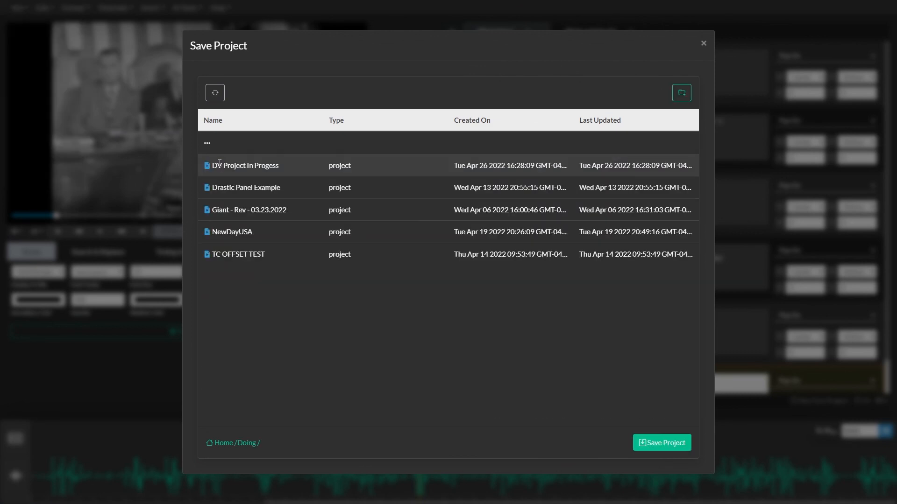
pyautogui.click(662, 443)
pyautogui.write('Captioning ')
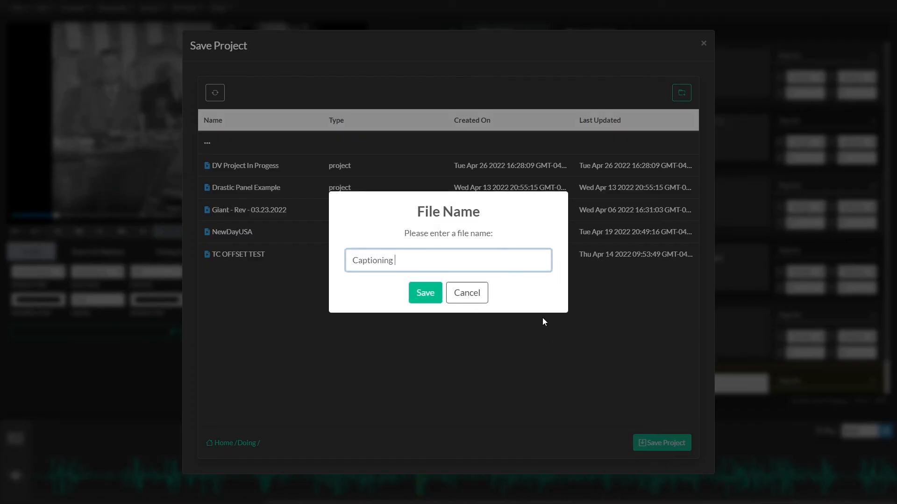
pyautogui.write('For Beginners Part 1')
pyautogui.click(432, 299)
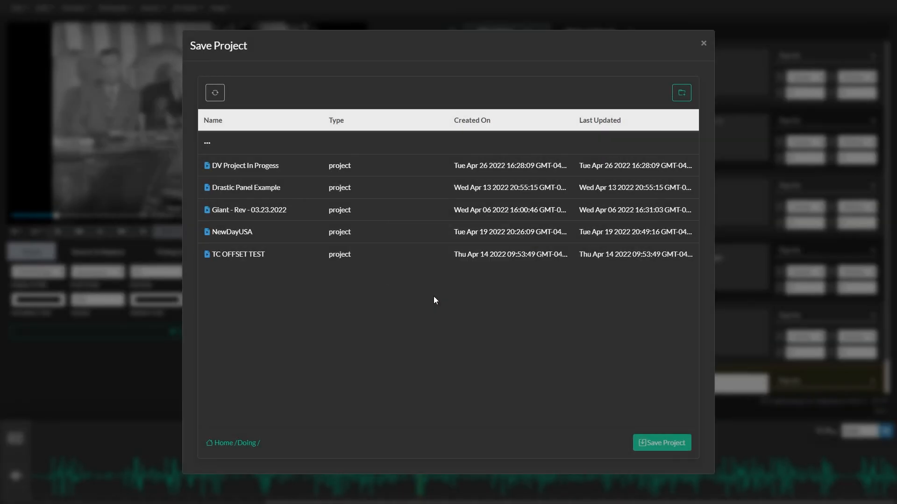